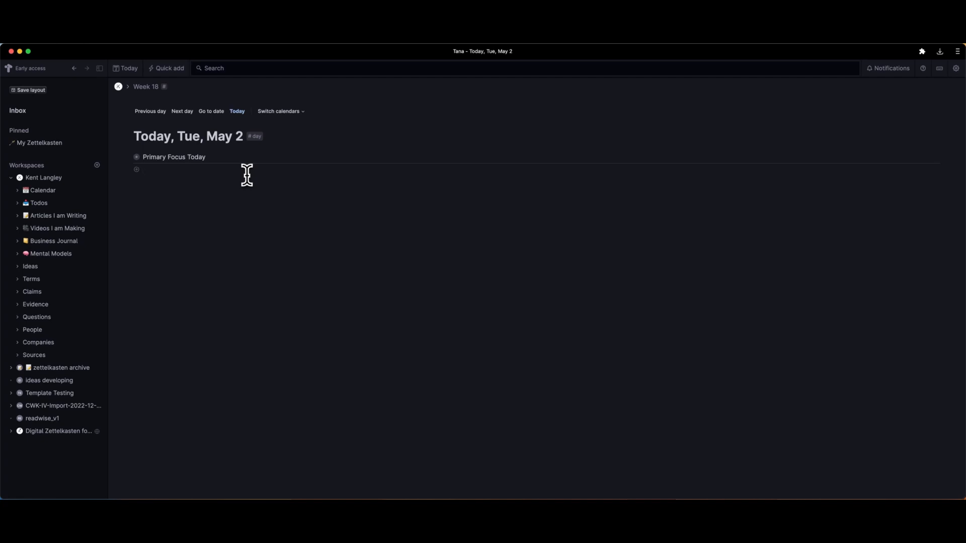
- Enlarge the page display, open the pinned My Zettelkasten list, and browse down to the Thought Network entry
key("super+equal")
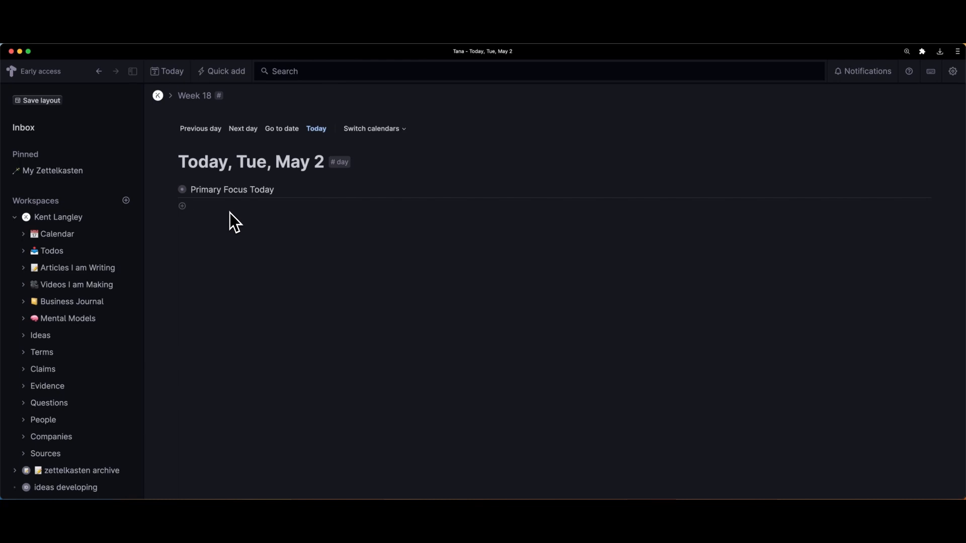
left_click(68, 172)
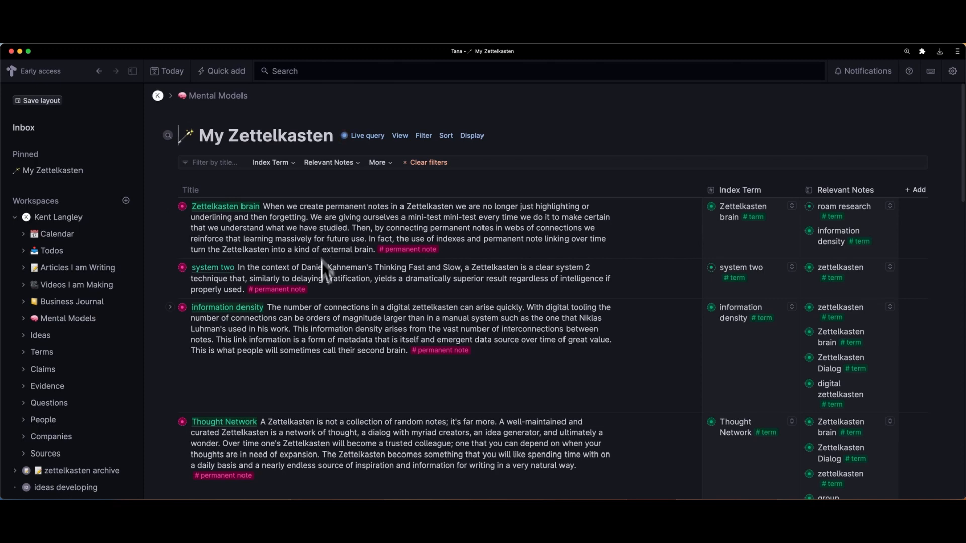
scroll(323, 291, "down", 5)
scroll(324, 317, "down", 2)
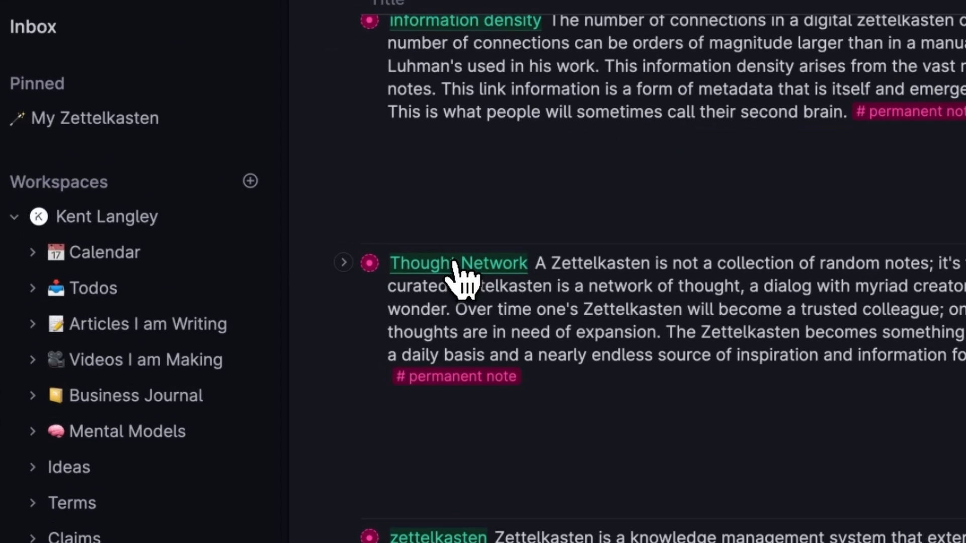
- Open the Thought Network term and go to its first referencing permanent note, dated Nov 16 2022
left_click(222, 240)
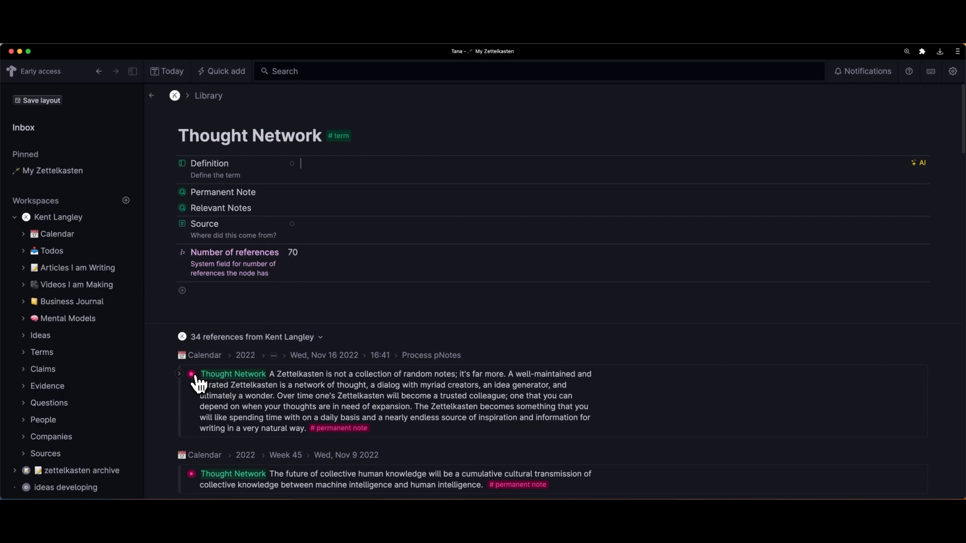
left_click(192, 374)
scroll(378, 258, "up", 3)
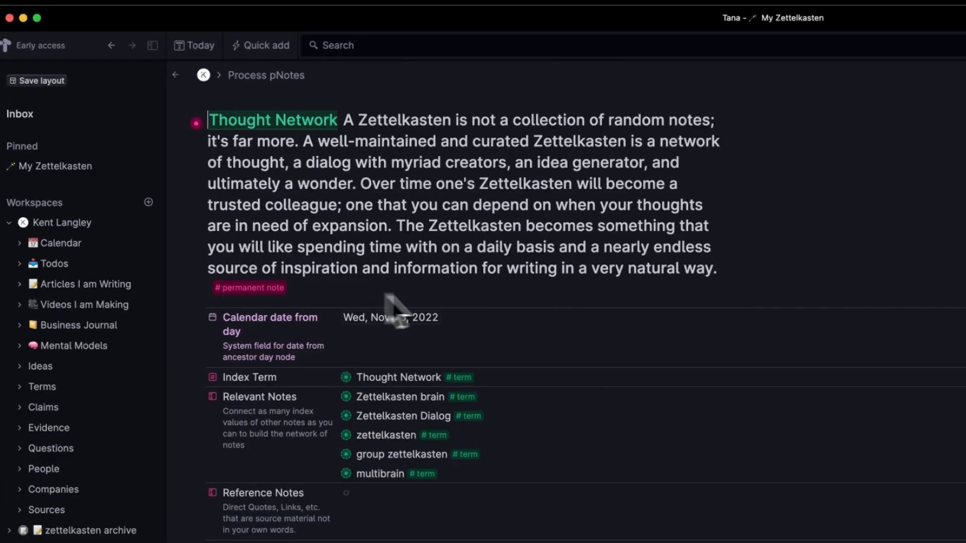
- Generate AI content for the empty Relevant Questions field of the Thought Network permanent note
scroll(431, 254, "down", 10)
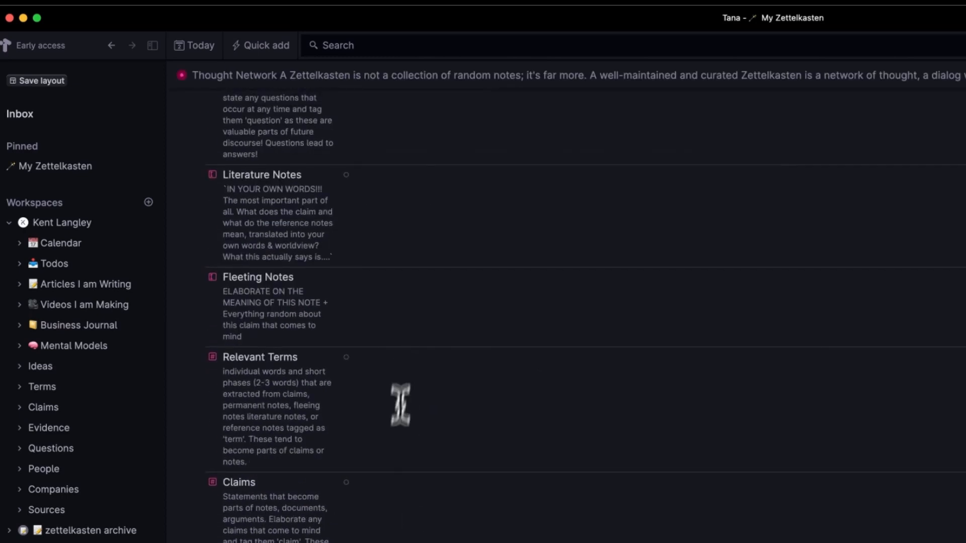
scroll(401, 327, "up", 5)
left_click(379, 259)
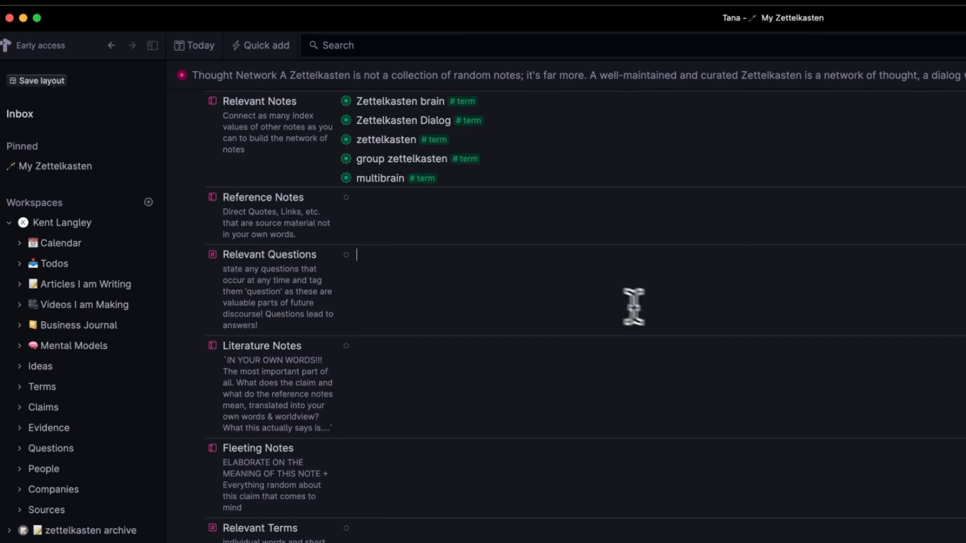
scroll(783, 295, "up", 6)
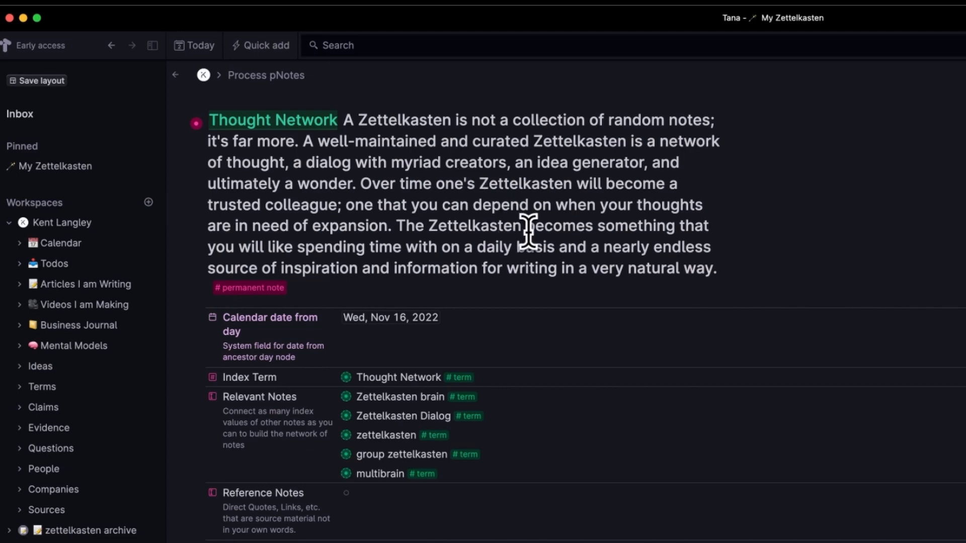
scroll(528, 231, "down", 1)
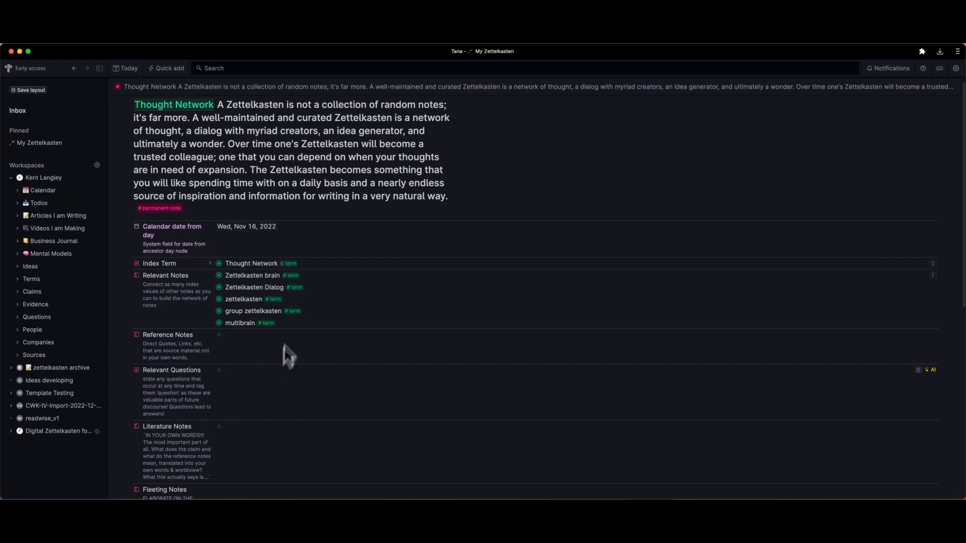
left_click(290, 386)
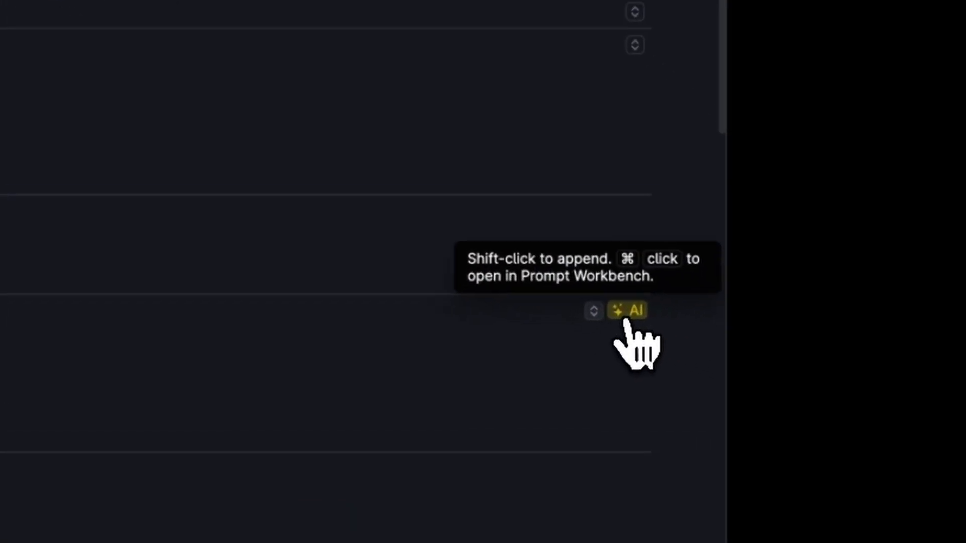
left_click(628, 311)
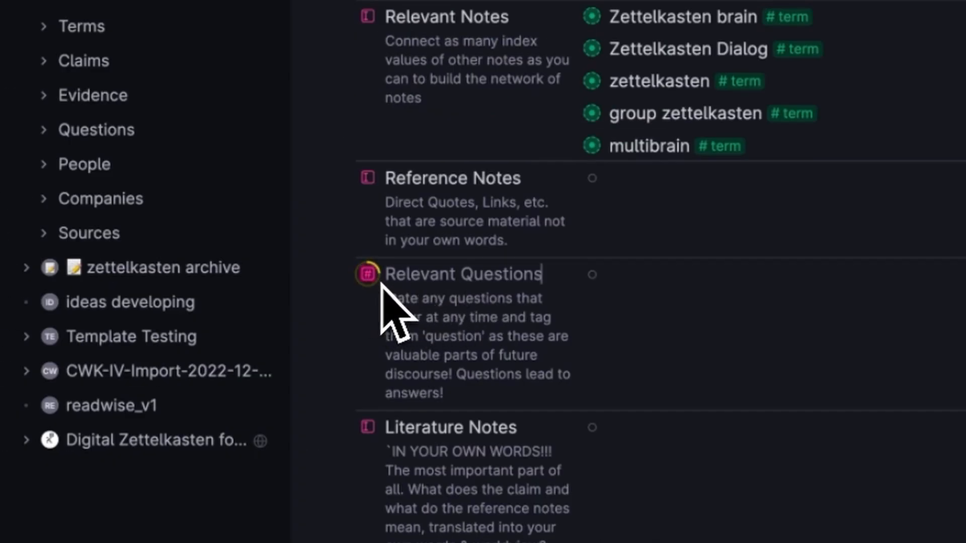
mouse_move(379, 280)
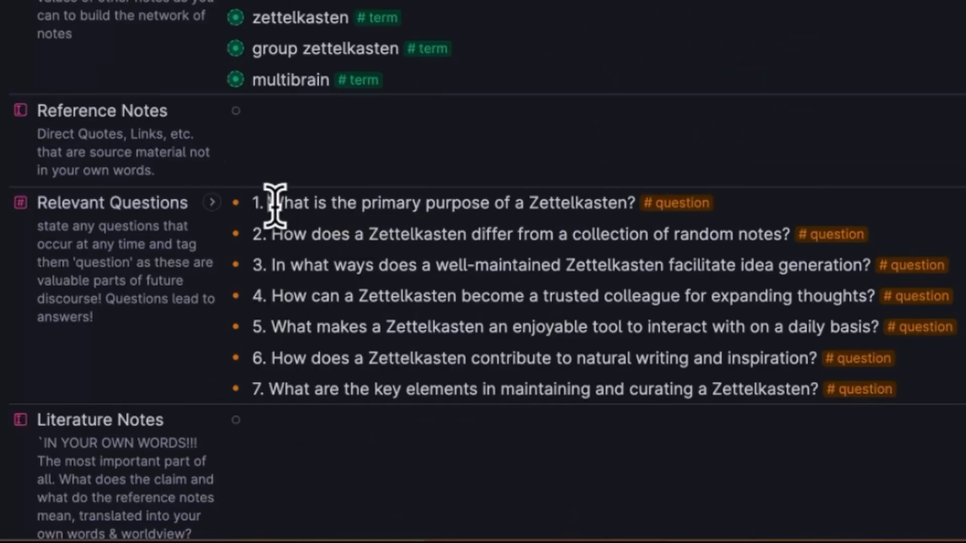
- Read through the AI-generated questions in the Relevant Questions field
left_click_drag(269, 203, 633, 203)
left_click(462, 236)
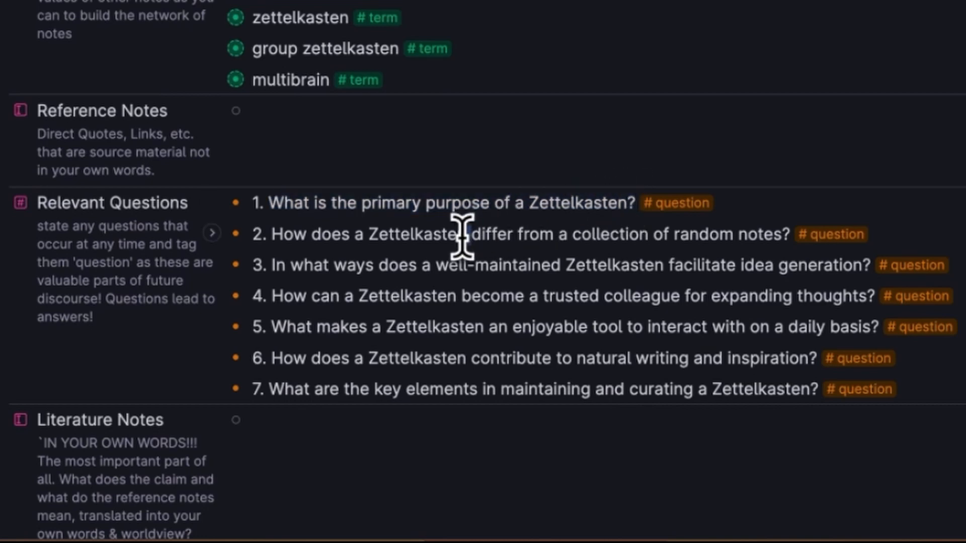
triple_click(462, 237)
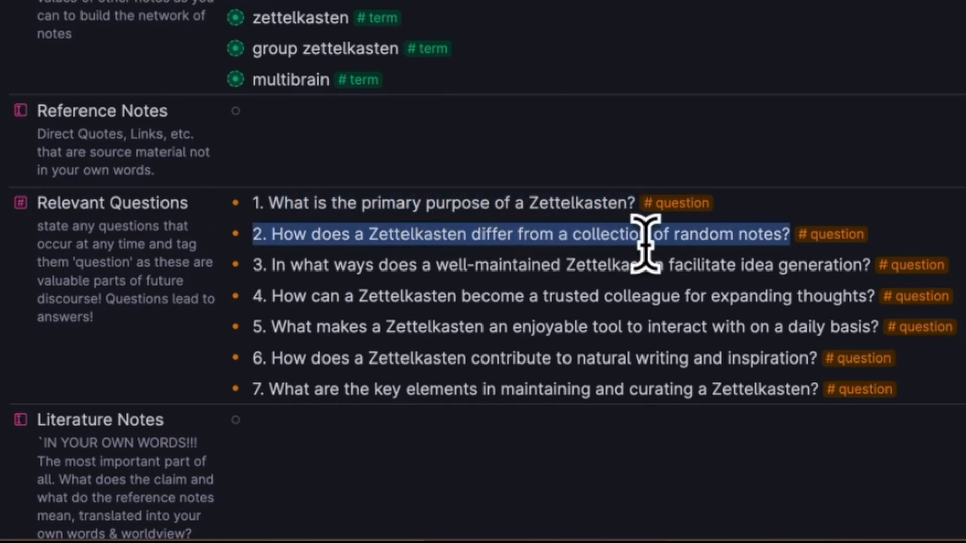
left_click(689, 297)
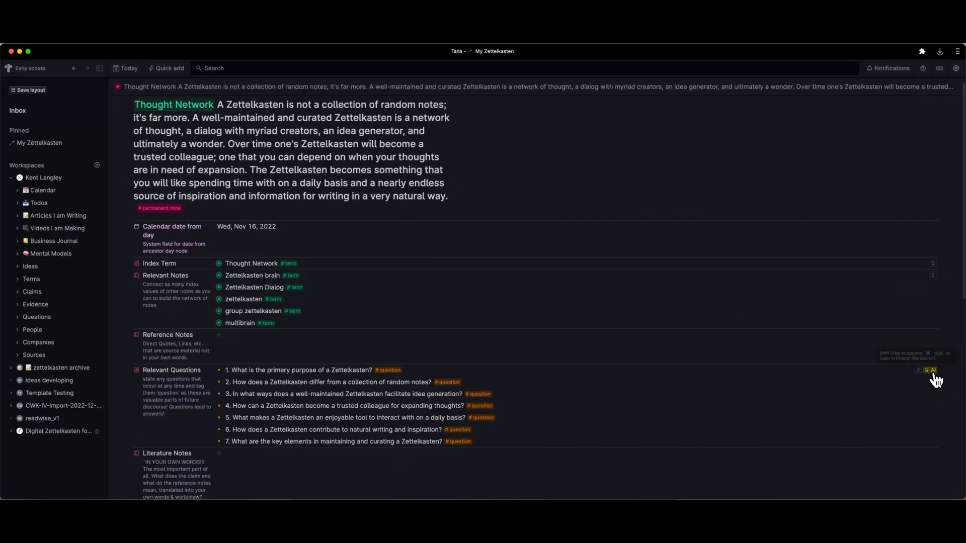
- Open the Relevant Questions prompt in Prompt Workbench and replace its test node with a reference to the Thought Network permanent note
left_click(933, 376)
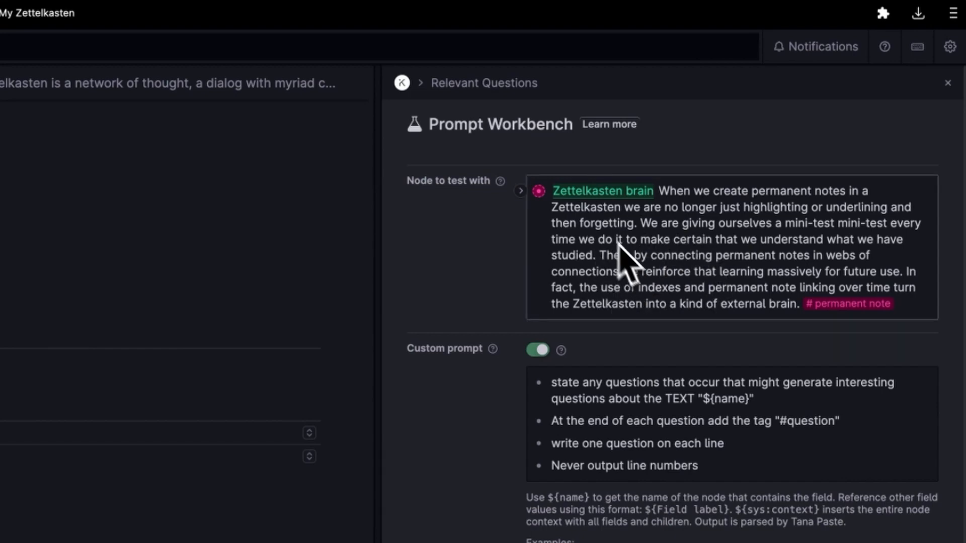
right_click(539, 191)
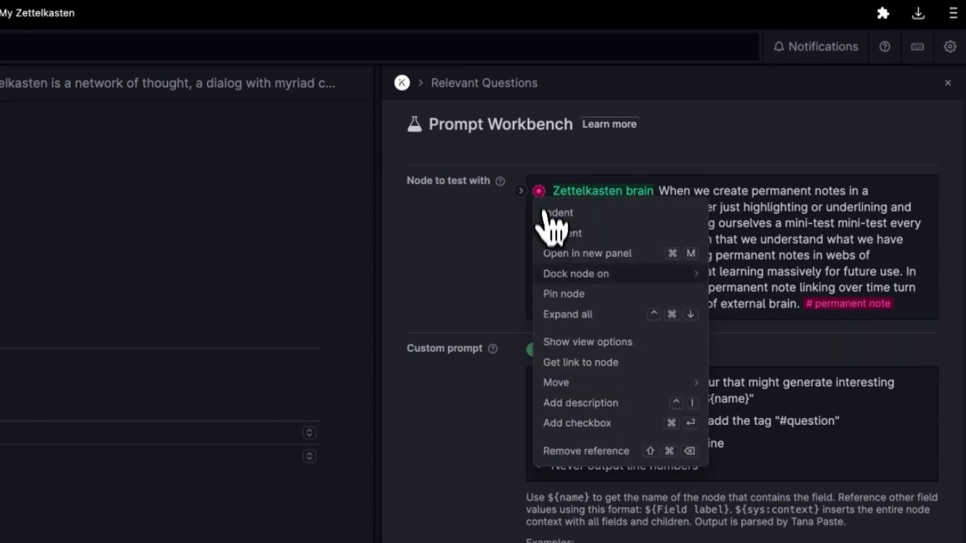
left_click(568, 451)
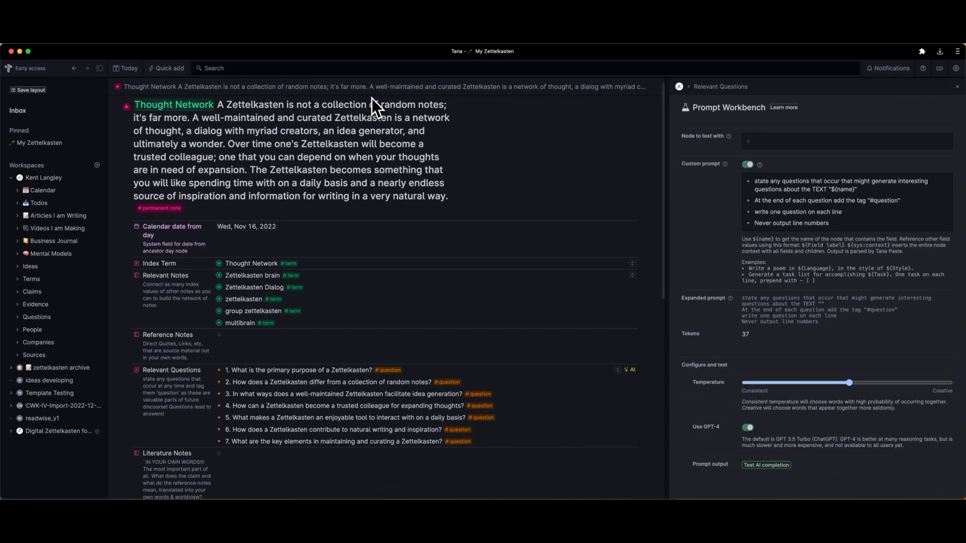
key("super+c")
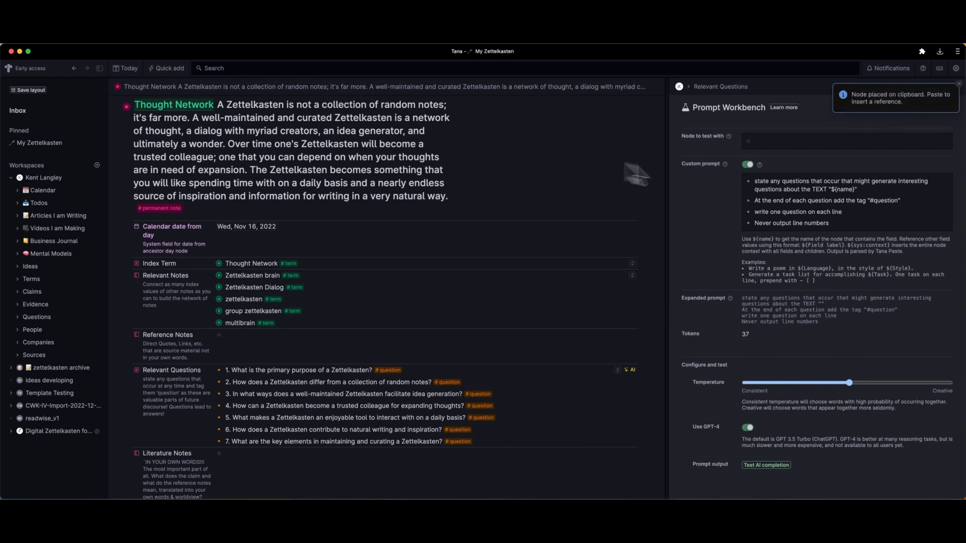
left_click(777, 142)
key("super+v")
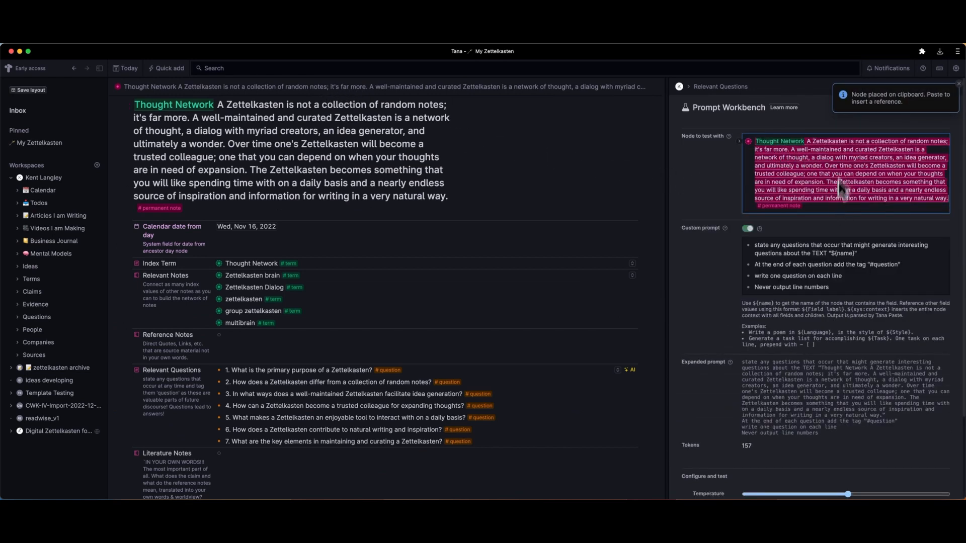
left_click(722, 151)
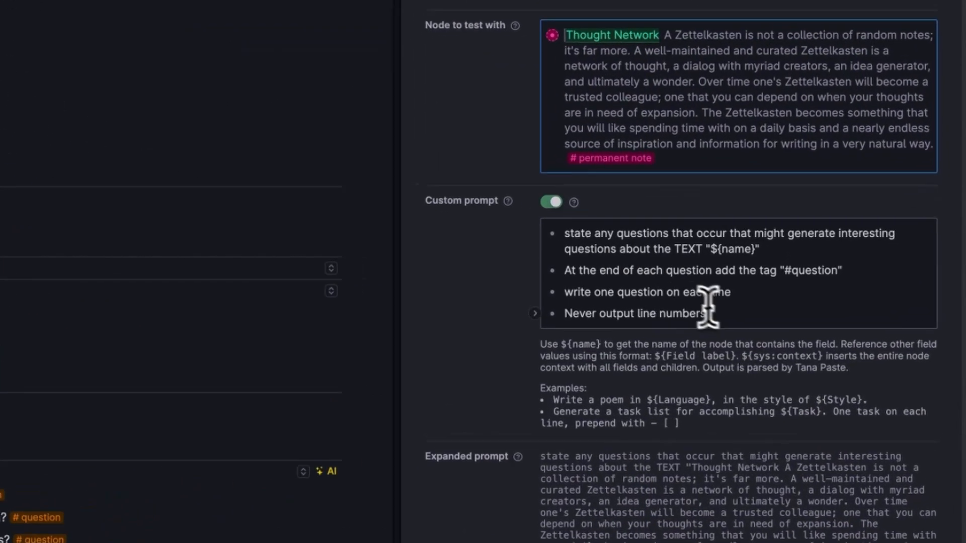
- Examine each instruction of the custom prompt, comparing the ${name} placeholder with the permanent note's text and the #question instruction with the generated tags
left_click(837, 287)
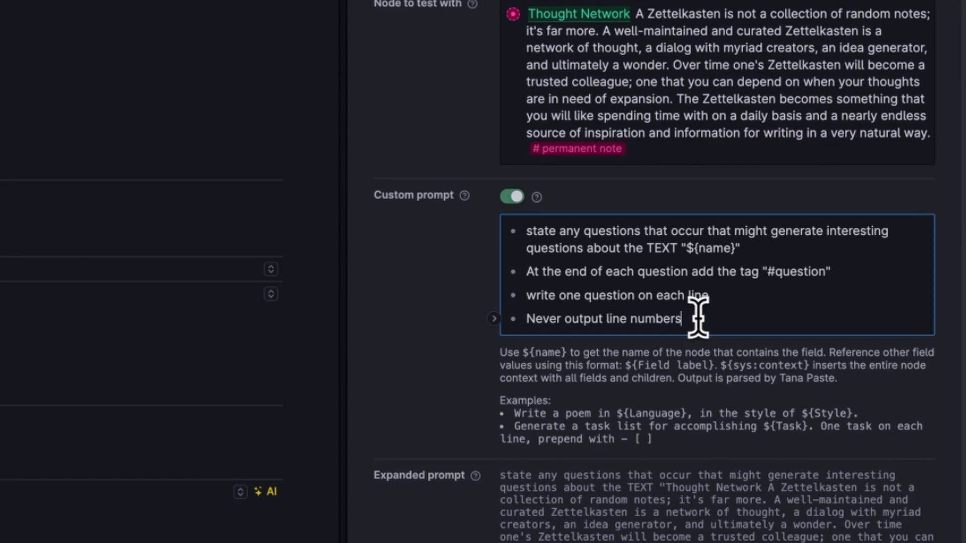
triple_click(642, 247)
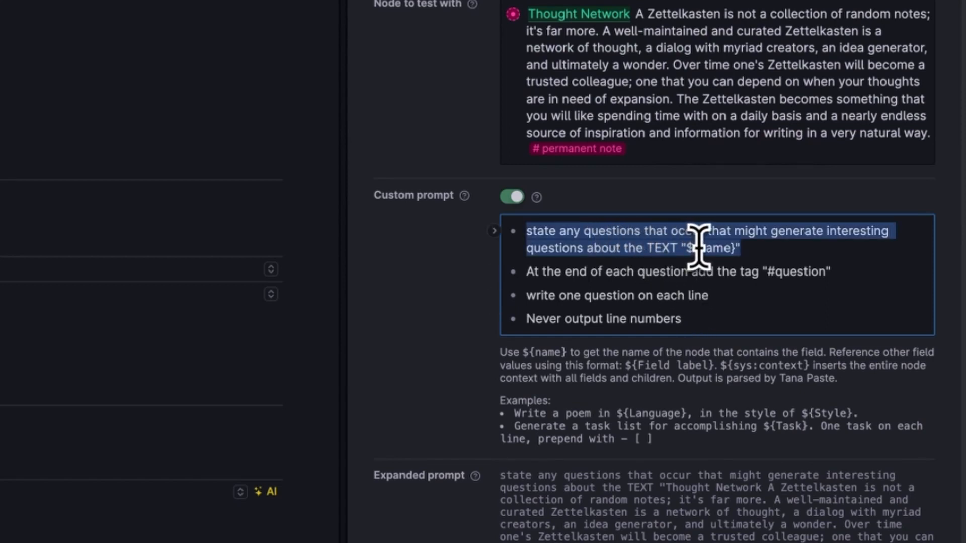
left_click(578, 254)
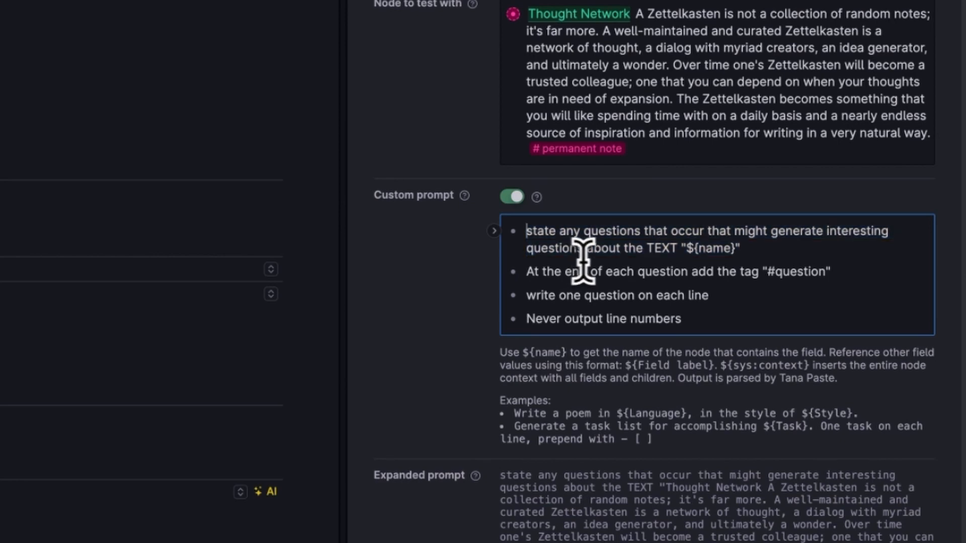
double_click(655, 249)
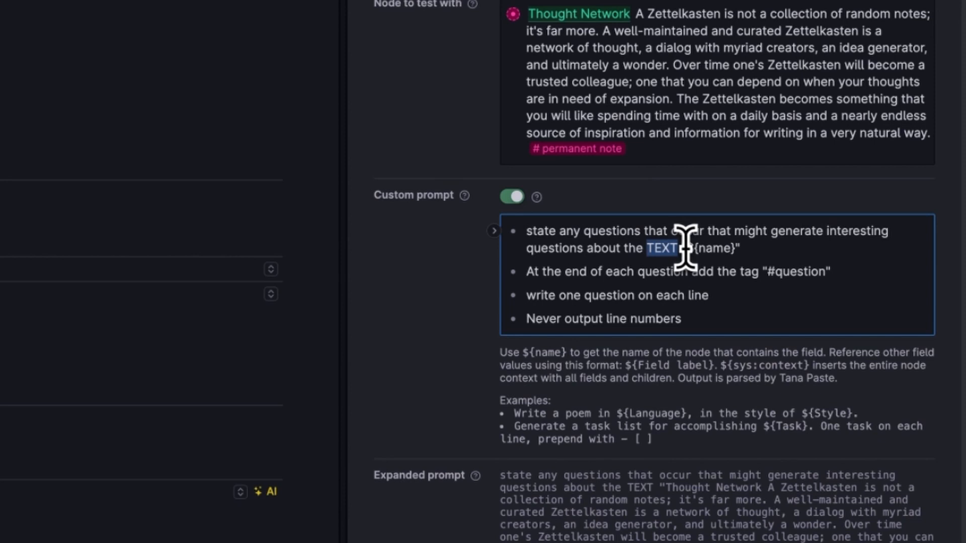
left_click(735, 248)
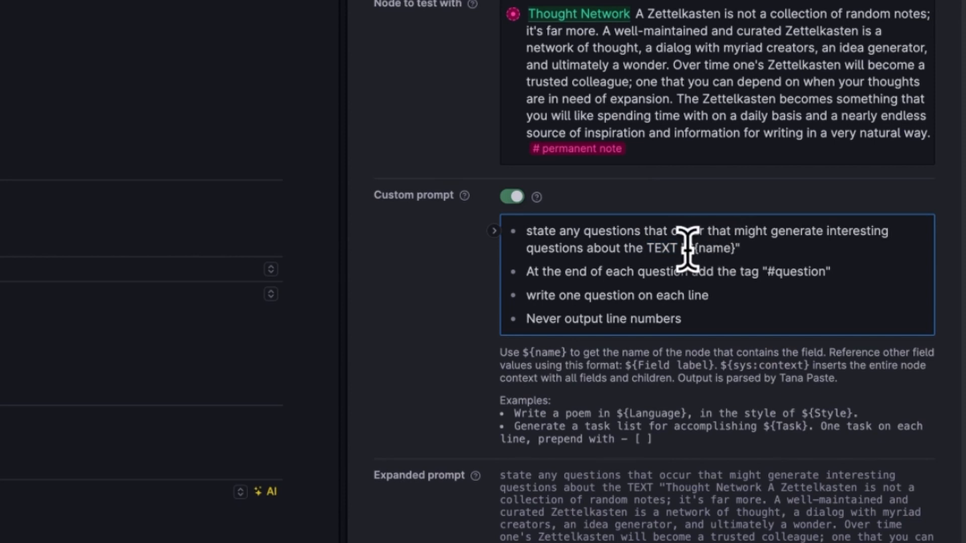
left_click_drag(685, 249, 739, 248)
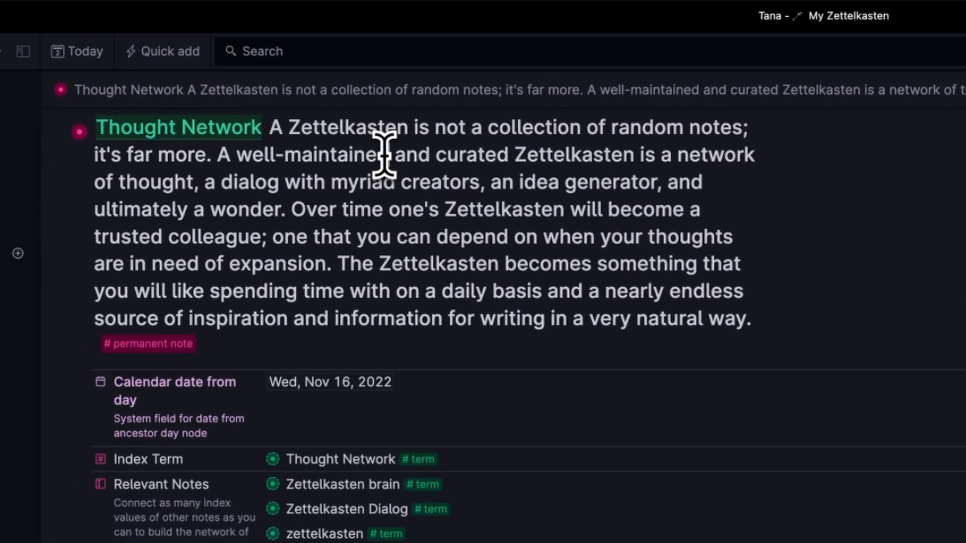
left_click_drag(752, 319, 267, 129)
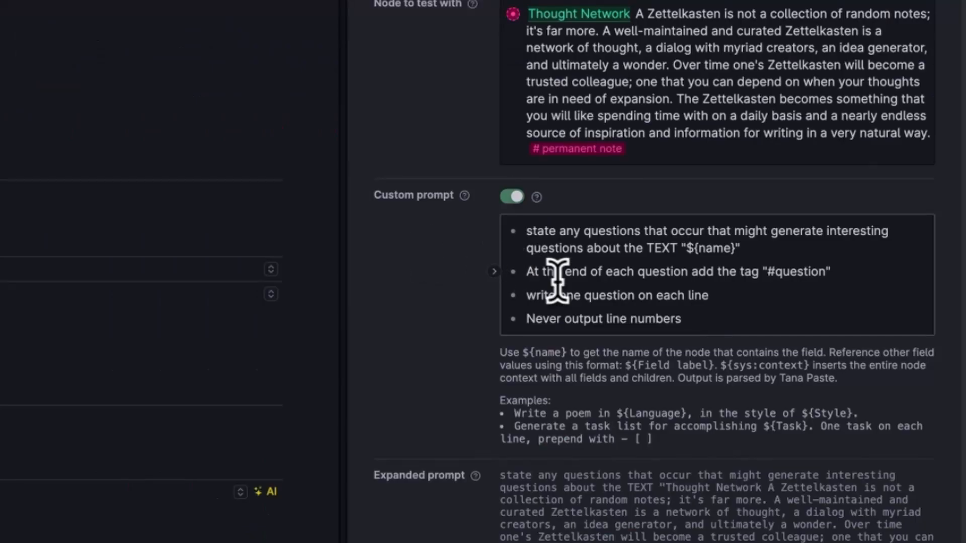
triple_click(558, 275)
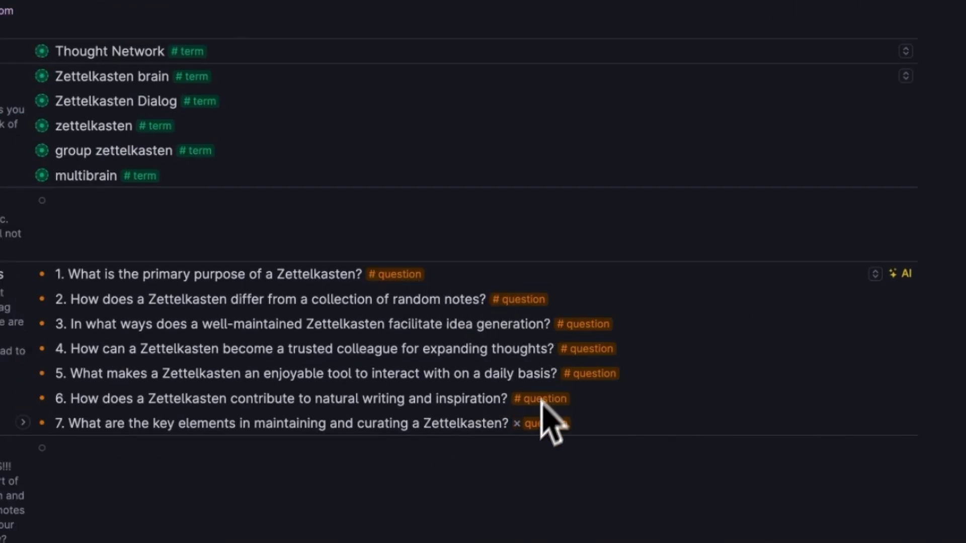
double_click(620, 296)
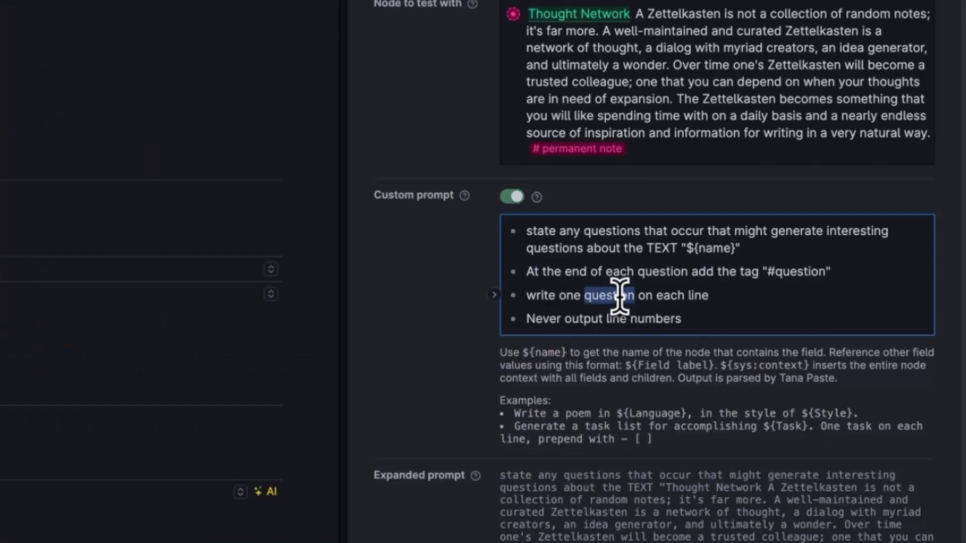
triple_click(620, 295)
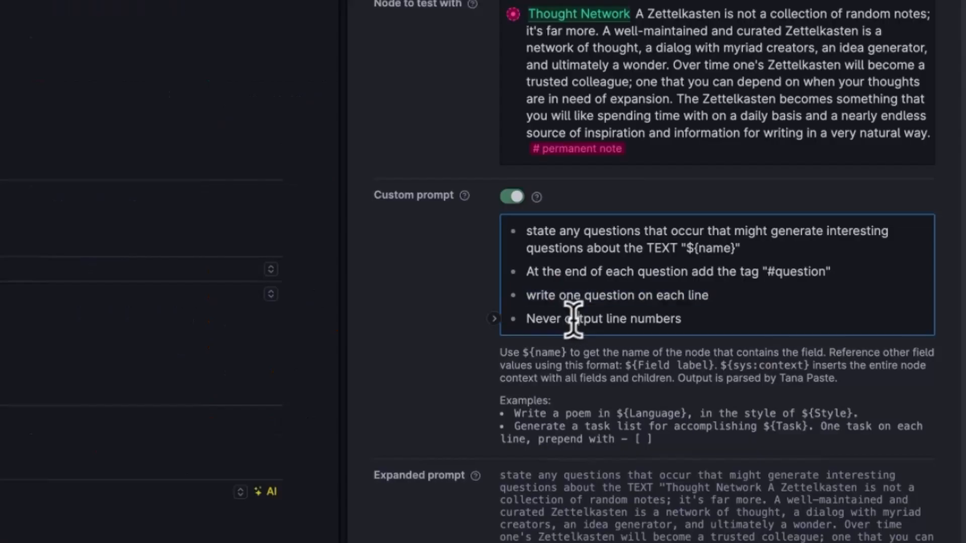
triple_click(579, 318)
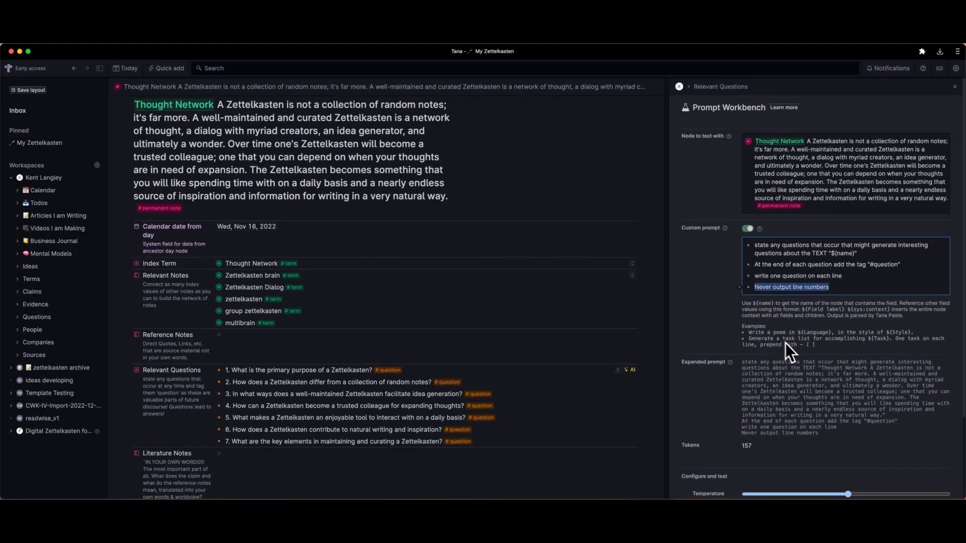
- Lower the prompt's Temperature slightly toward Consistent in the configure and test settings
scroll(786, 343, "down", 4)
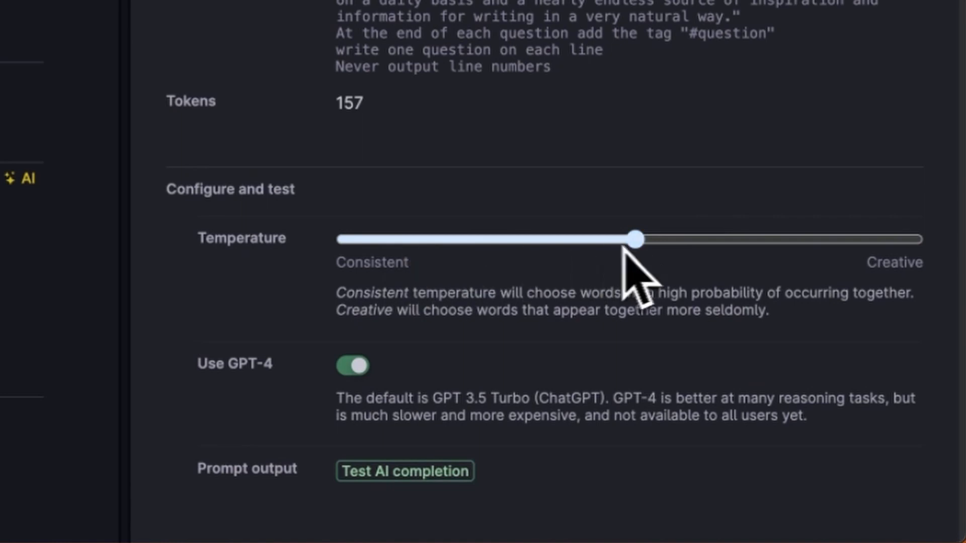
left_click_drag(635, 241, 602, 254)
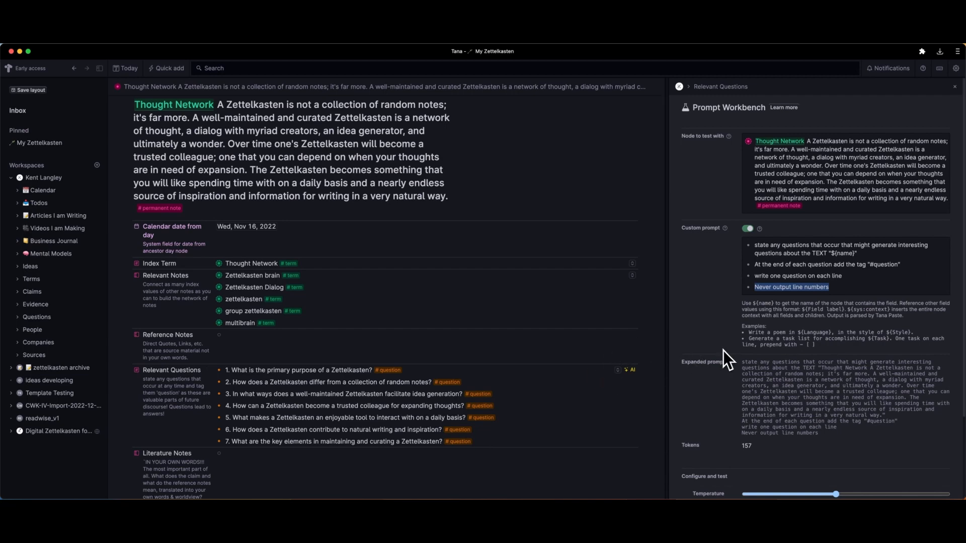
scroll(723, 352, "down", 3)
- Open the Relevant Questions field's configuration and launch Prompt Workbench from its custom prompt section
left_click(158, 373)
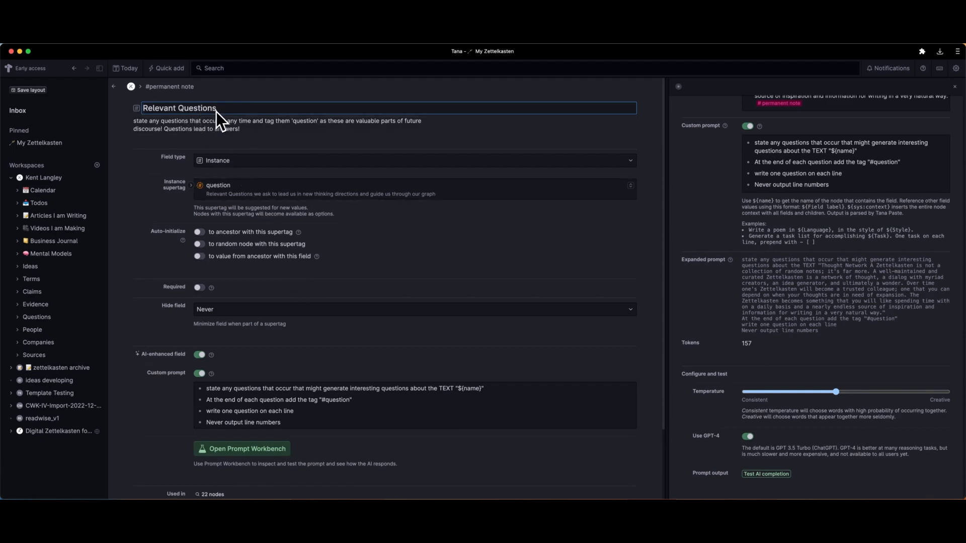
scroll(339, 290, "down", 3)
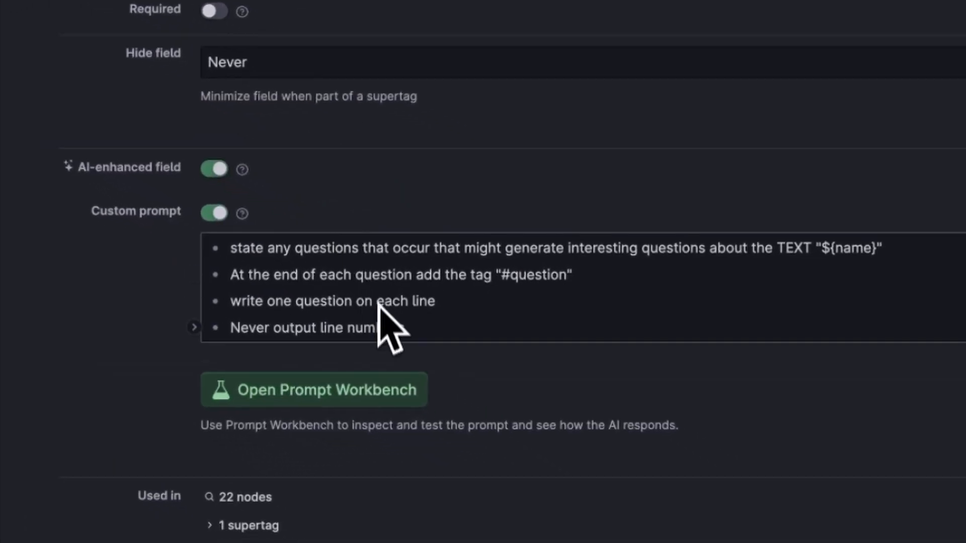
left_click(303, 390)
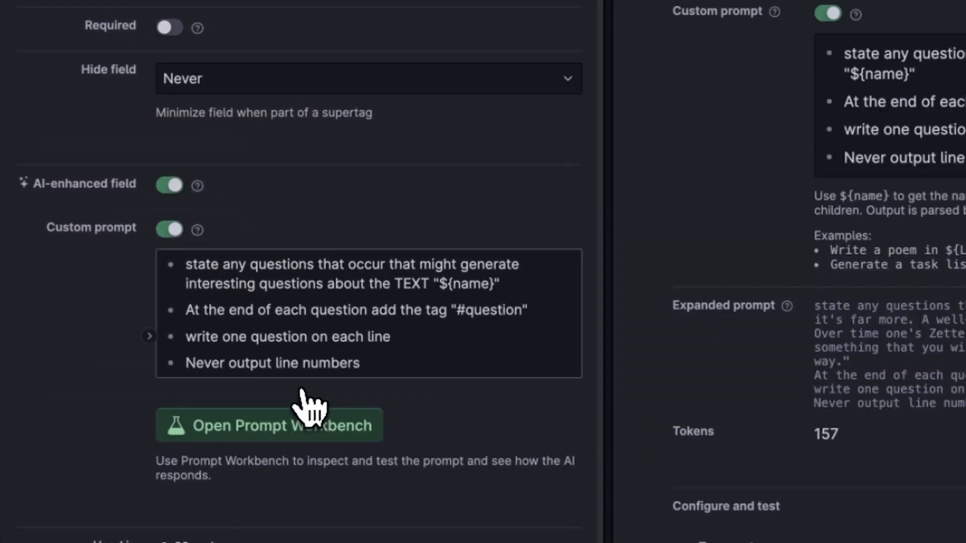